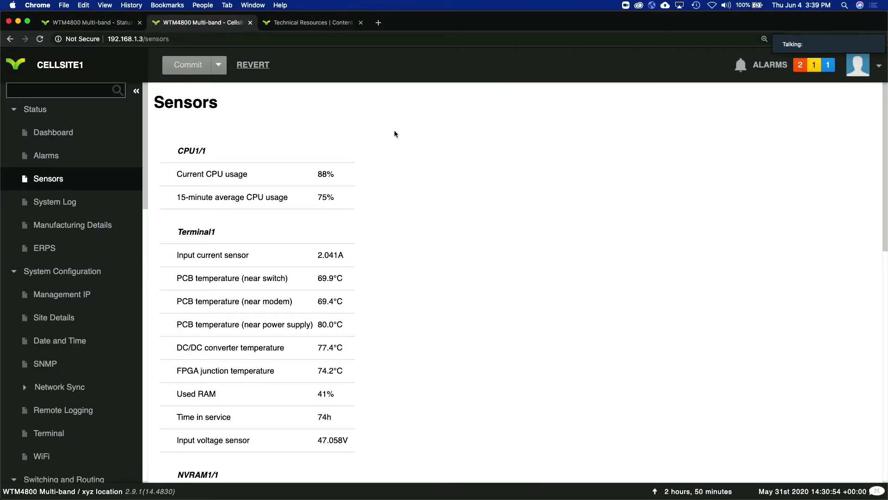
{"action": "scroll", "coordinate": [382, 160], "scroll_direction": "down", "scroll_amount": 2}
{"action": "scroll", "coordinate": [383, 159], "scroll_direction": "down", "scroll_amount": 2}
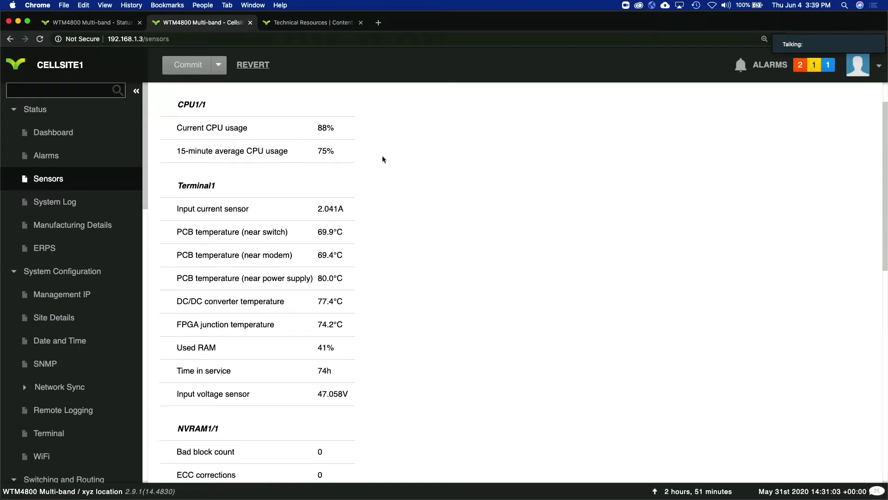
{"action": "scroll", "coordinate": [383, 159], "scroll_direction": "down", "scroll_amount": 2}
{"action": "scroll", "coordinate": [383, 159], "scroll_direction": "down", "scroll_amount": 1}
{"action": "scroll", "coordinate": [383, 161], "scroll_direction": "down", "scroll_amount": 2}
{"action": "scroll", "coordinate": [382, 160], "scroll_direction": "down", "scroll_amount": 1}
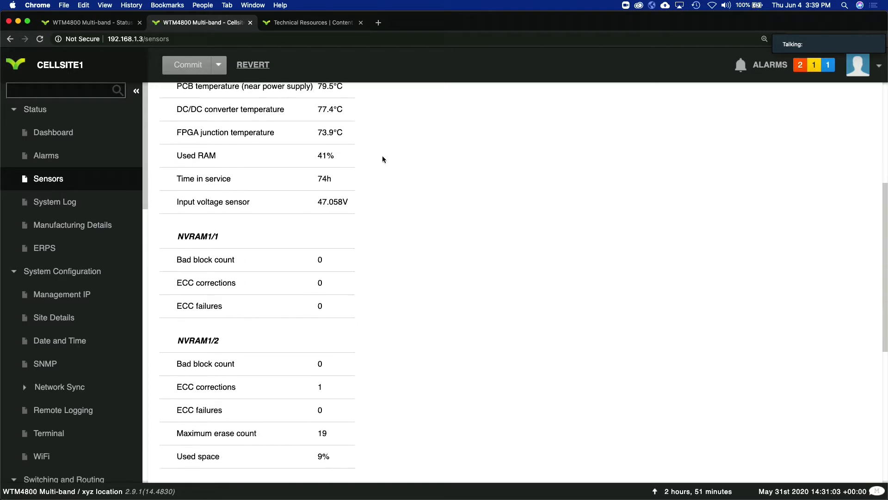
{"action": "scroll", "coordinate": [383, 160], "scroll_direction": "down", "scroll_amount": 2}
{"action": "scroll", "coordinate": [383, 160], "scroll_direction": "down", "scroll_amount": 2}
{"action": "scroll", "coordinate": [382, 160], "scroll_direction": "down", "scroll_amount": 3}
{"action": "scroll", "coordinate": [382, 160], "scroll_direction": "down", "scroll_amount": 2}
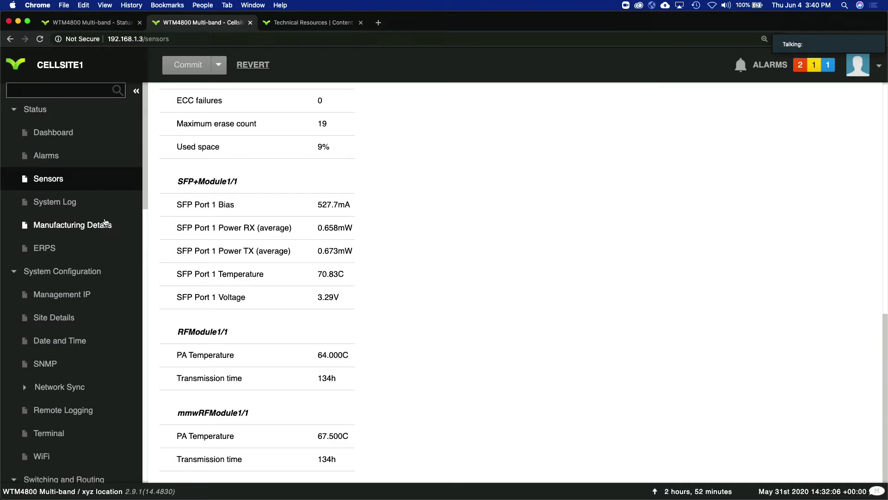
{"action": "scroll", "coordinate": [107, 222], "scroll_direction": "down", "scroll_amount": 3}
{"action": "scroll", "coordinate": [107, 222], "scroll_direction": "down", "scroll_amount": 3}
{"action": "scroll", "coordinate": [107, 222], "scroll_direction": "down", "scroll_amount": 2}
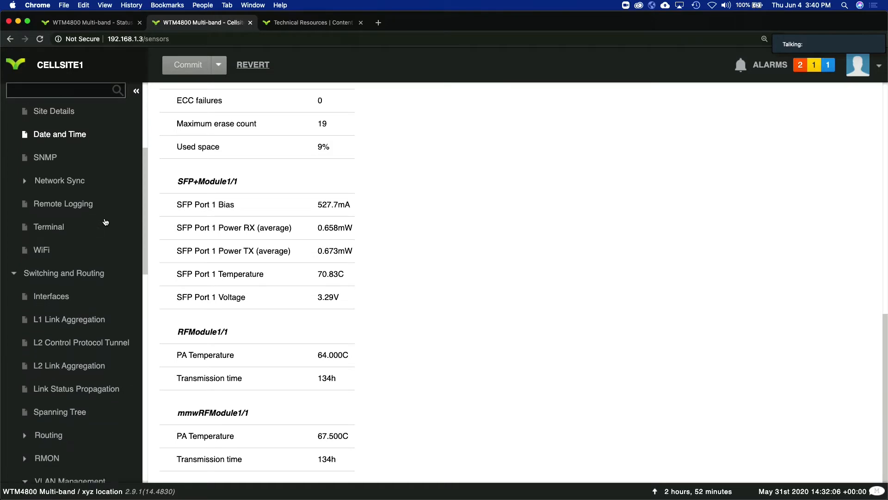
{"action": "scroll", "coordinate": [106, 223], "scroll_direction": "down", "scroll_amount": 1}
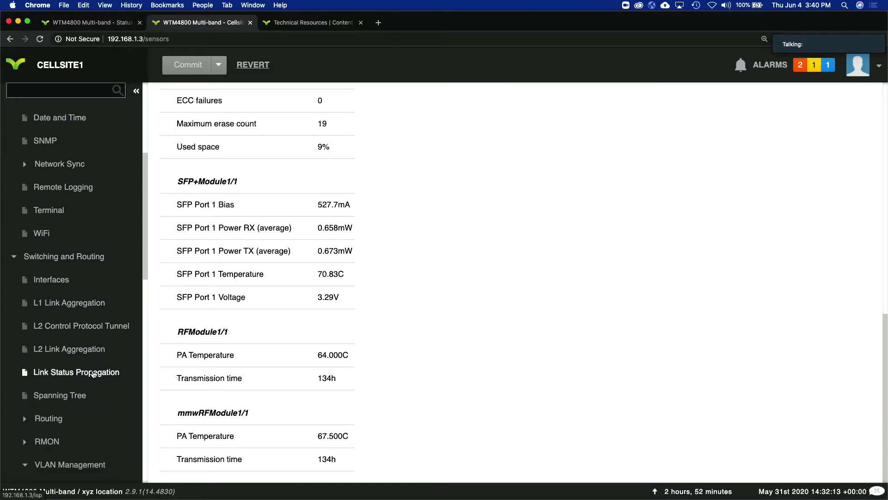
- Go to the Link Status Propagation page under Switching and Routing
{"action": "left_click", "coordinate": [77, 372]}
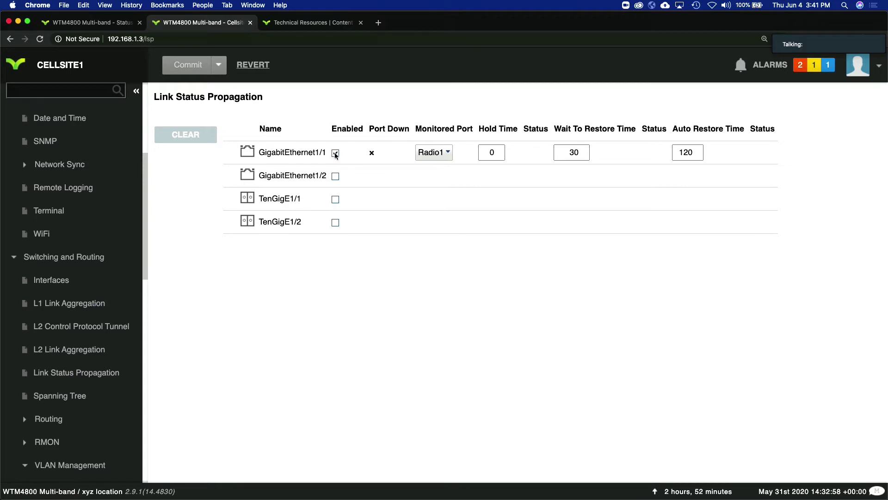
- Toggle GigabitEthernet1/1 propagation off and back on, keeping Radio1 as the monitored port
{"action": "left_click", "coordinate": [335, 153]}
{"action": "left_click", "coordinate": [335, 153]}
{"action": "left_click", "coordinate": [449, 154]}
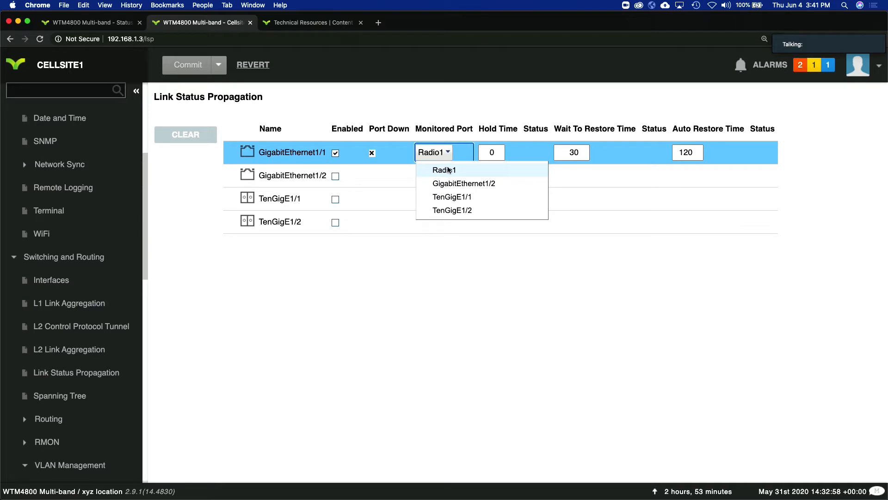
{"action": "left_click", "coordinate": [449, 170]}
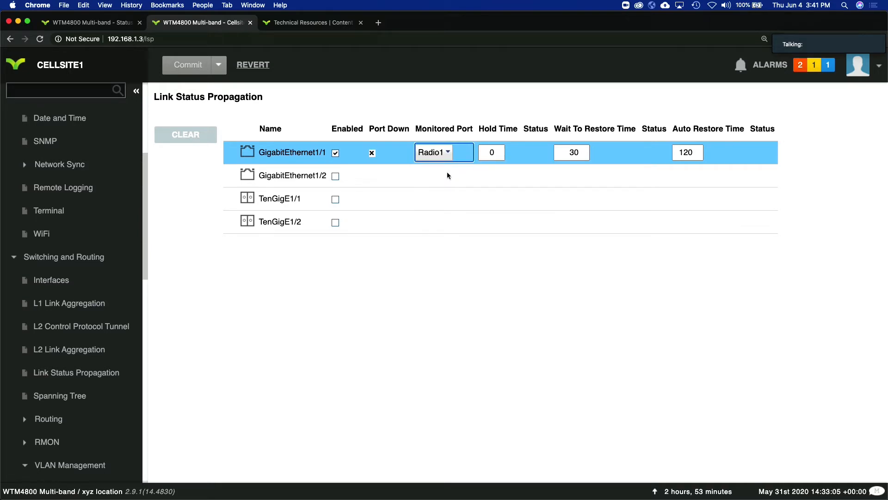
{"action": "mouse_move", "coordinate": [491, 151]}
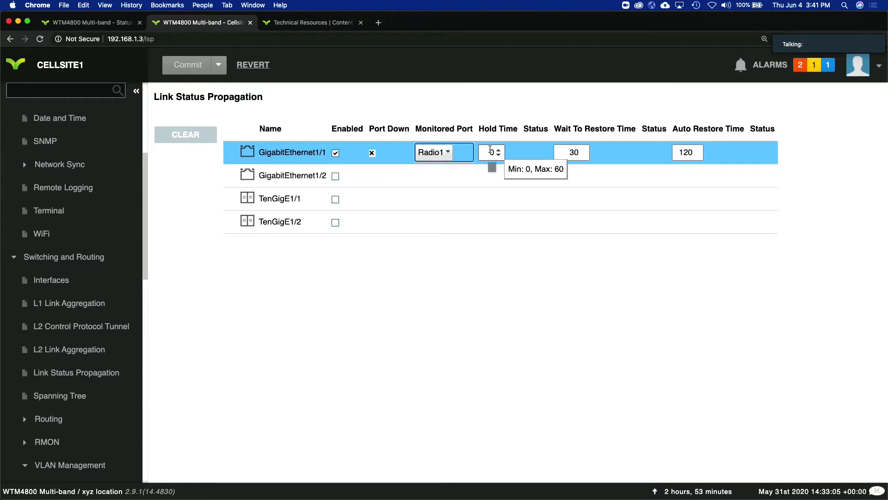
- Change GigabitEthernet1/1's hold time from 0 to 10, leaving the edit uncommitted
{"action": "left_click", "coordinate": [489, 152]}
{"action": "double_click", "coordinate": [490, 151]}
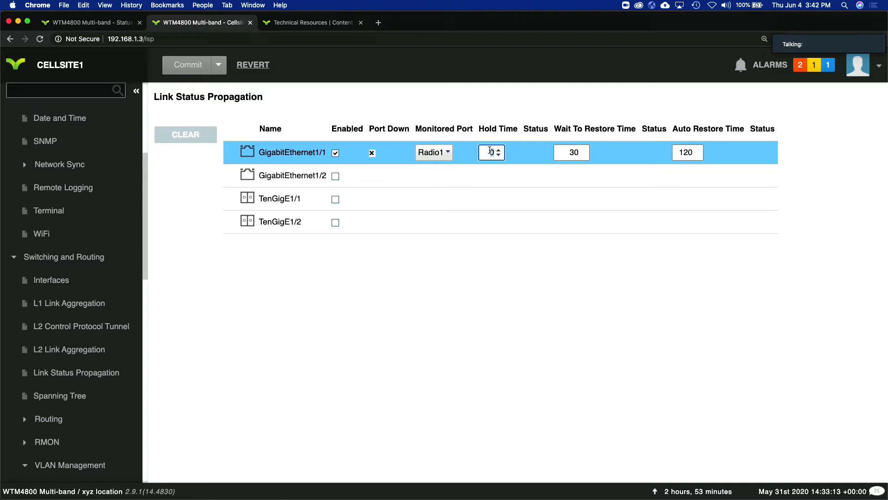
{"action": "type", "text": "10"}
{"action": "left_click", "coordinate": [566, 152]}
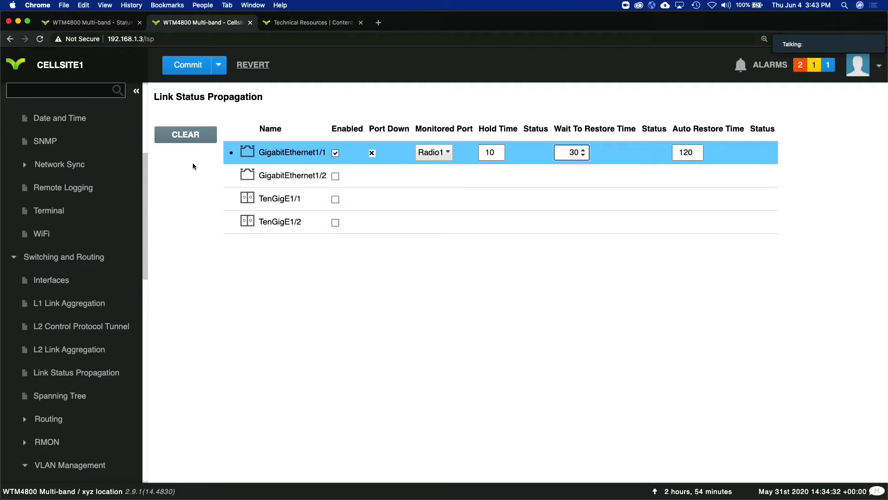
- Revert the uncommitted change so the hold time returns to 0 and dismiss the Success dialog
{"action": "left_click", "coordinate": [254, 64]}
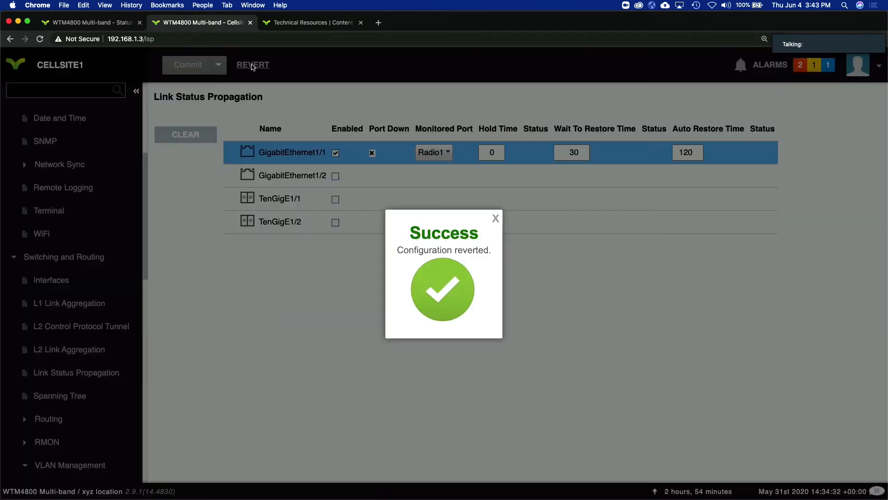
{"action": "left_click", "coordinate": [497, 219]}
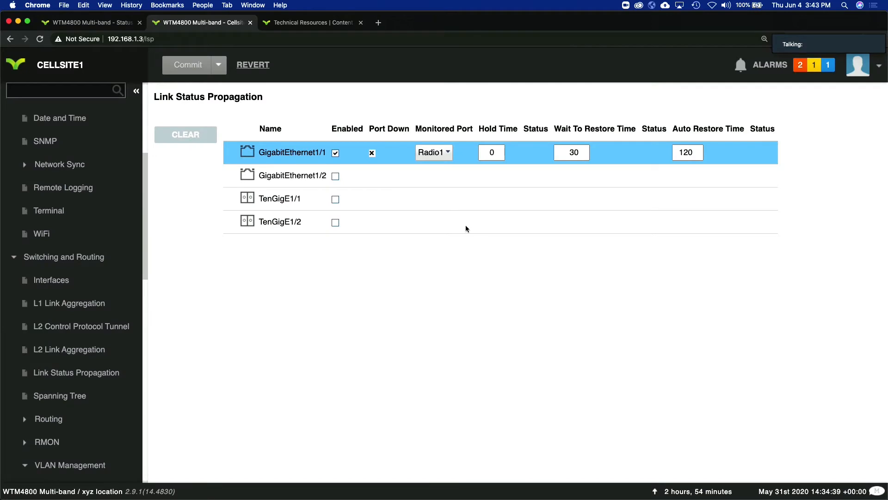
{"action": "scroll", "coordinate": [93, 258], "scroll_direction": "up", "scroll_amount": 8}
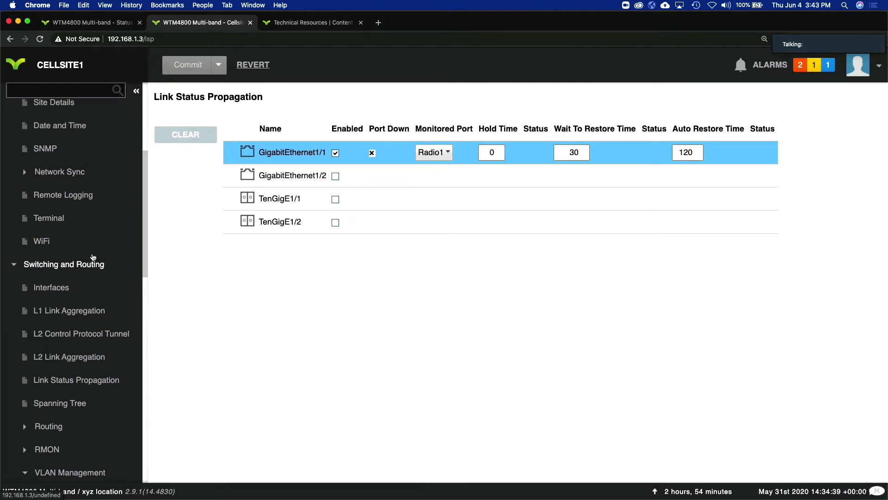
{"action": "scroll", "coordinate": [69, 209], "scroll_direction": "up", "scroll_amount": 8}
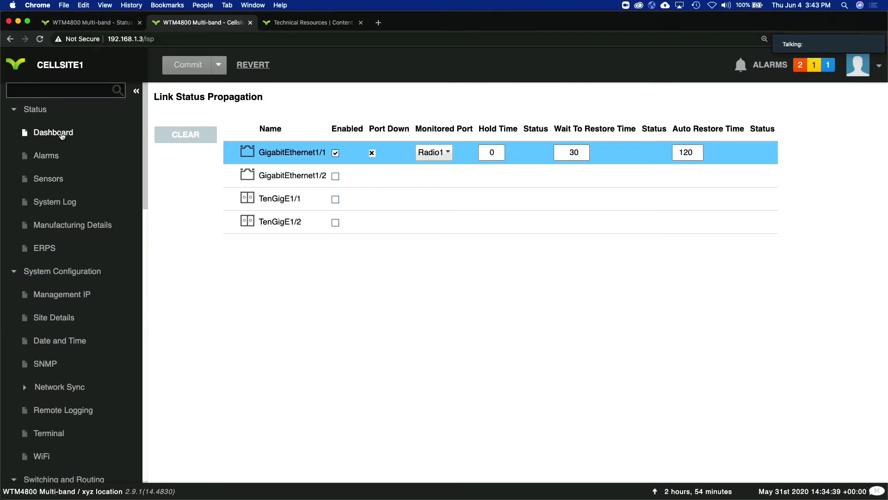
{"action": "left_click", "coordinate": [61, 135]}
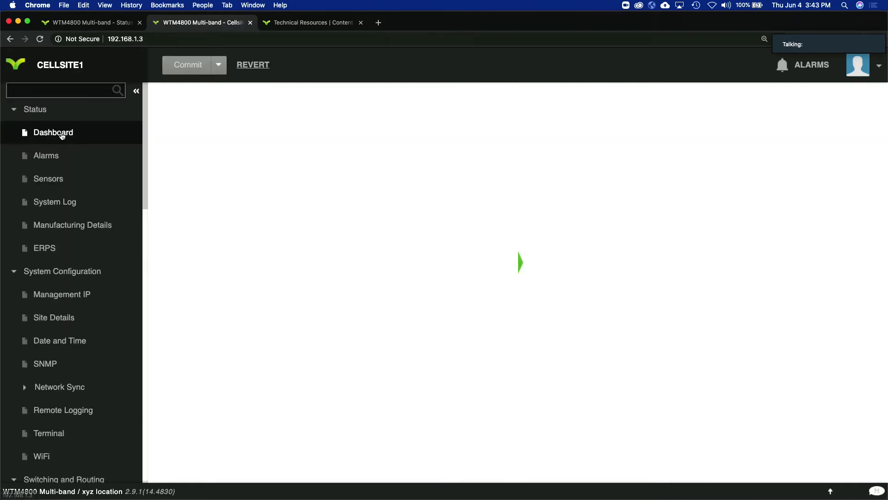